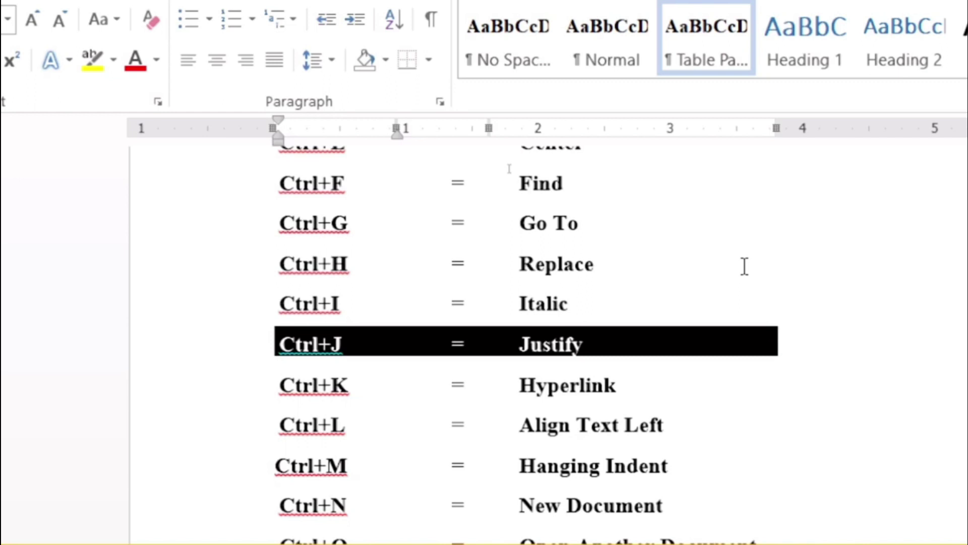
- Highlight the Ctrl+K Hyperlink row in the shortcut table
mouse_move(272, 386)
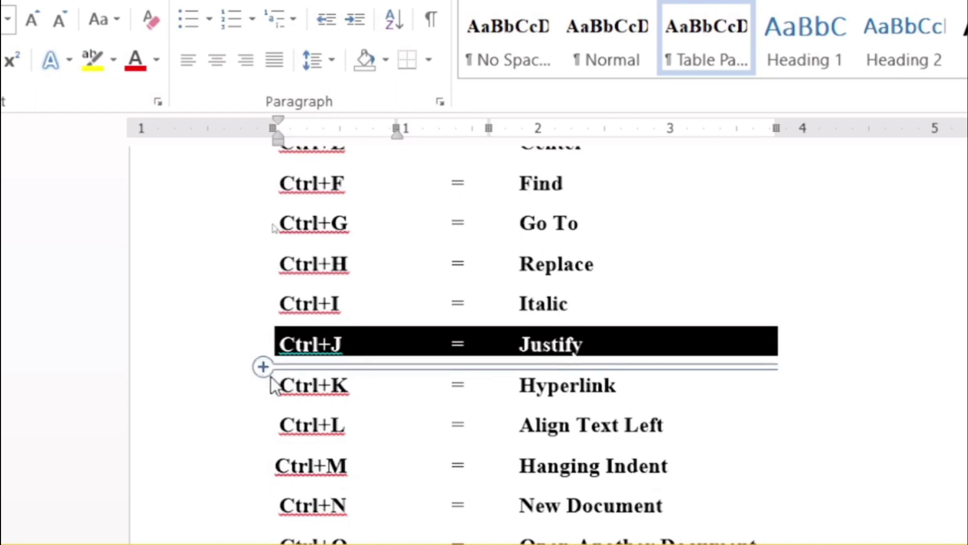
left_click_drag(278, 386, 395, 385)
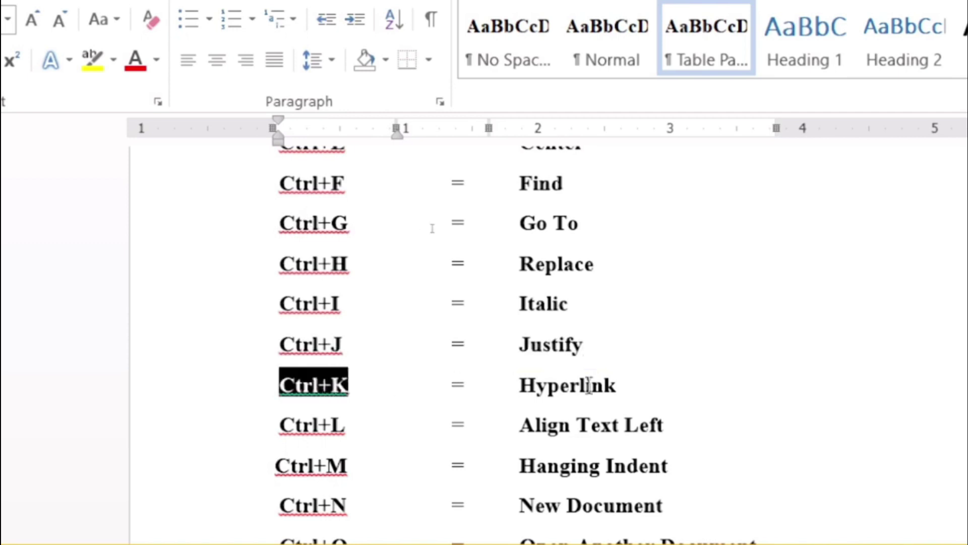
left_click_drag(589, 385, 629, 376)
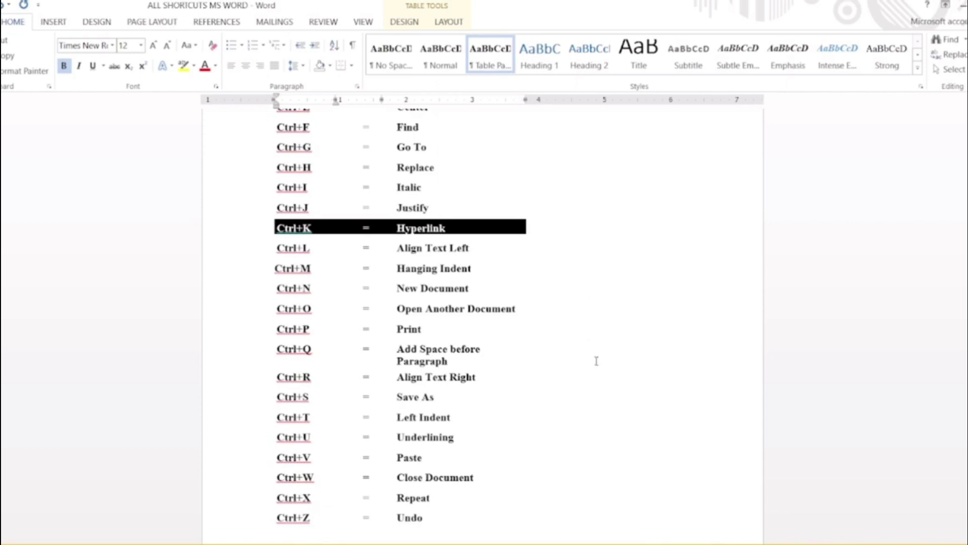
scroll(596, 361, "down", 3)
scroll(599, 361, "down", 4)
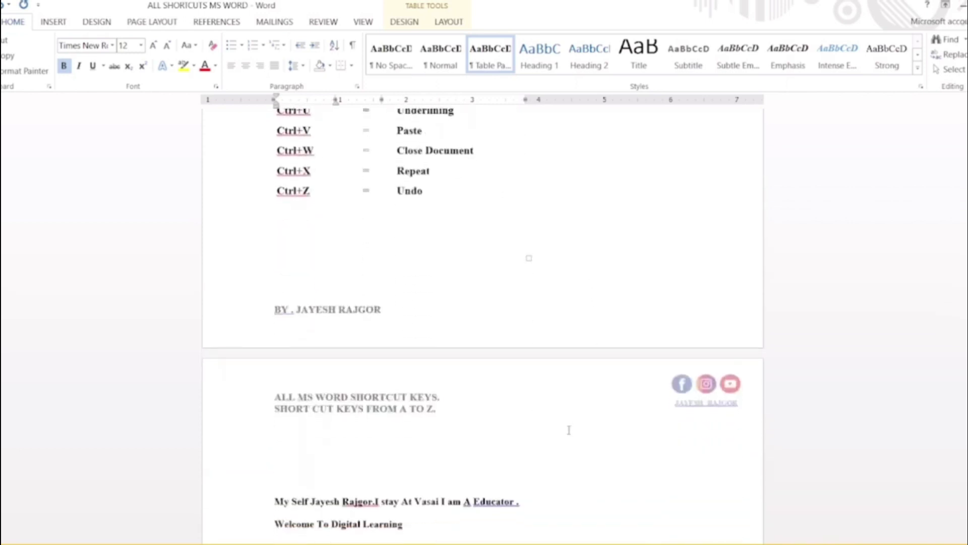
scroll(569, 430, "down", 1)
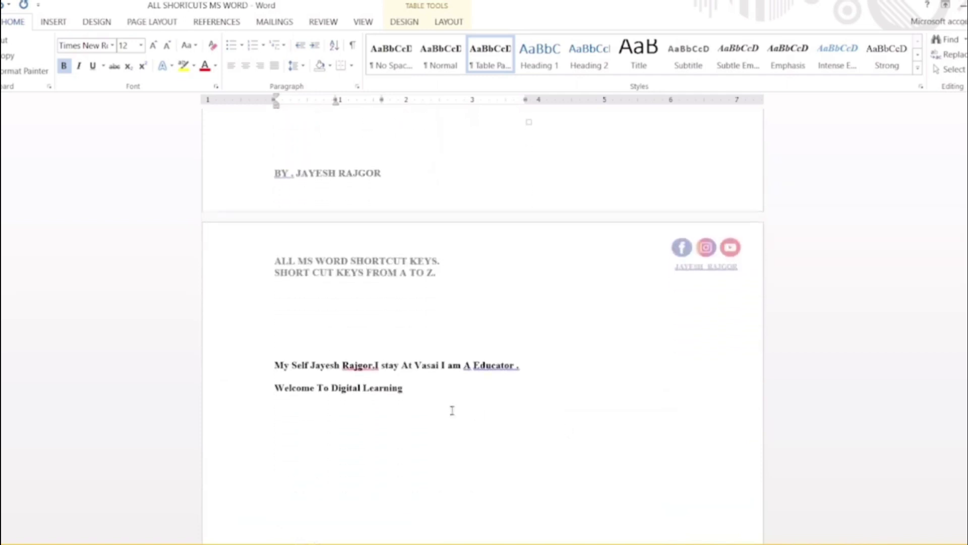
scroll(319, 370, "down", 1)
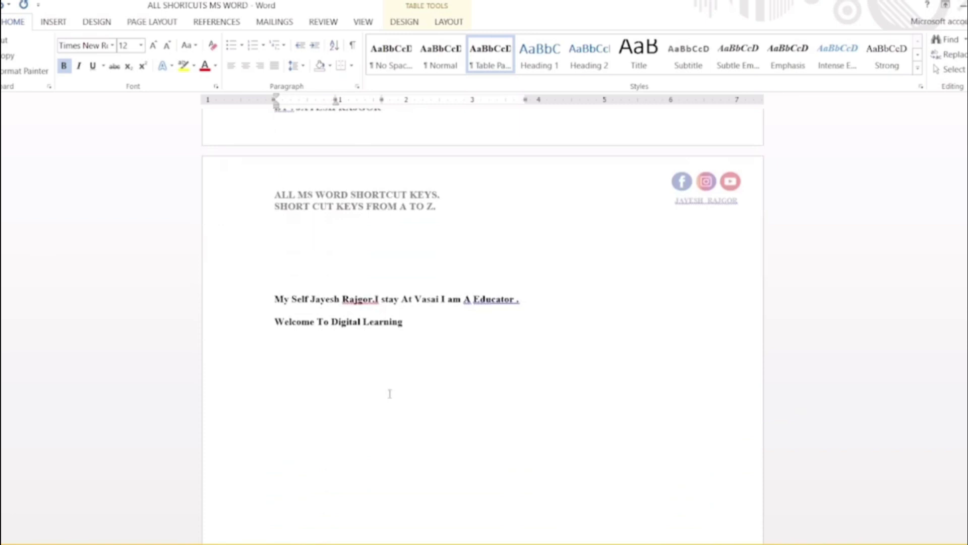
key("ctrl+k")
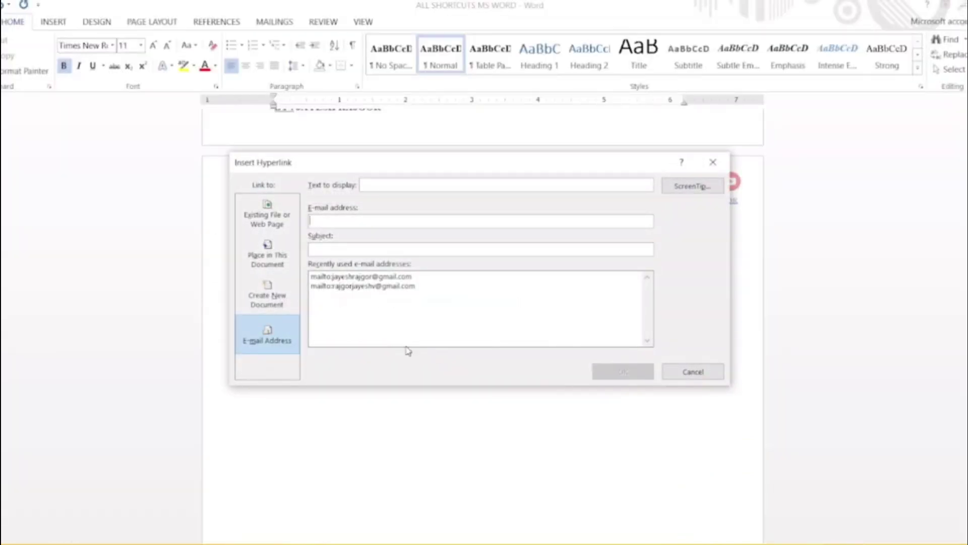
left_click(288, 224)
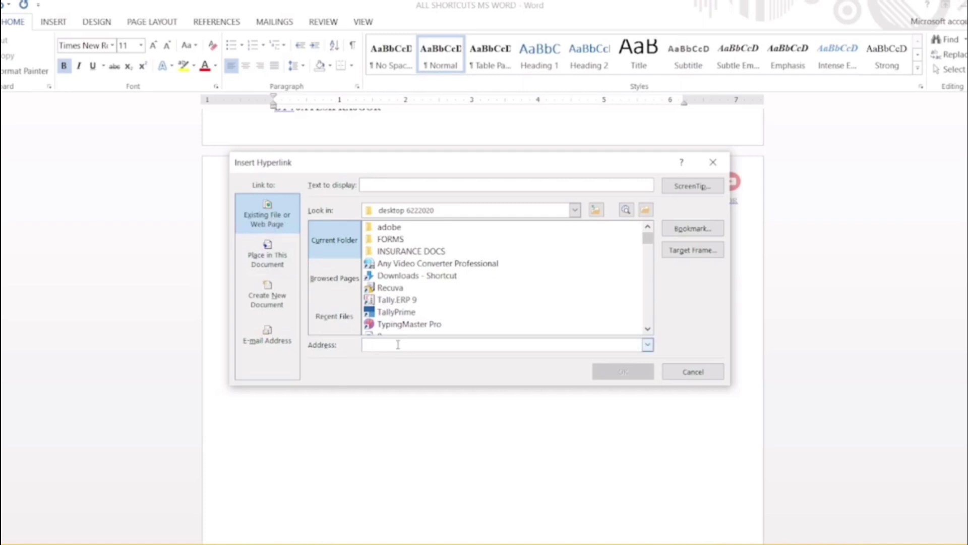
type("https")
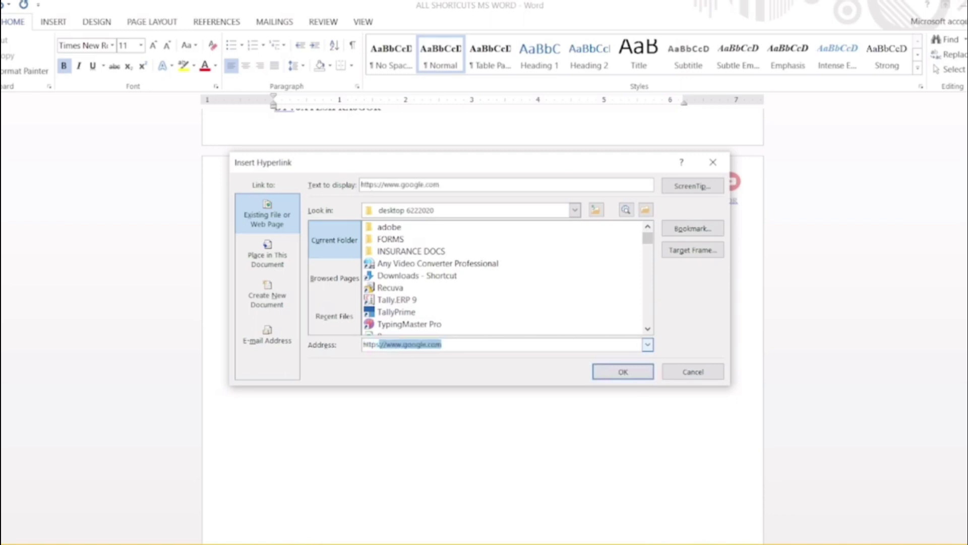
type("://")
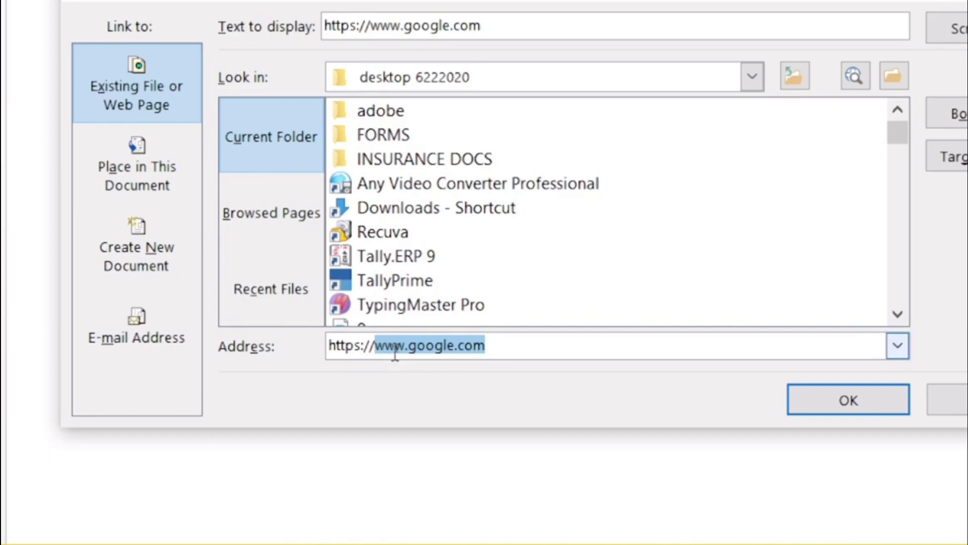
type("www")
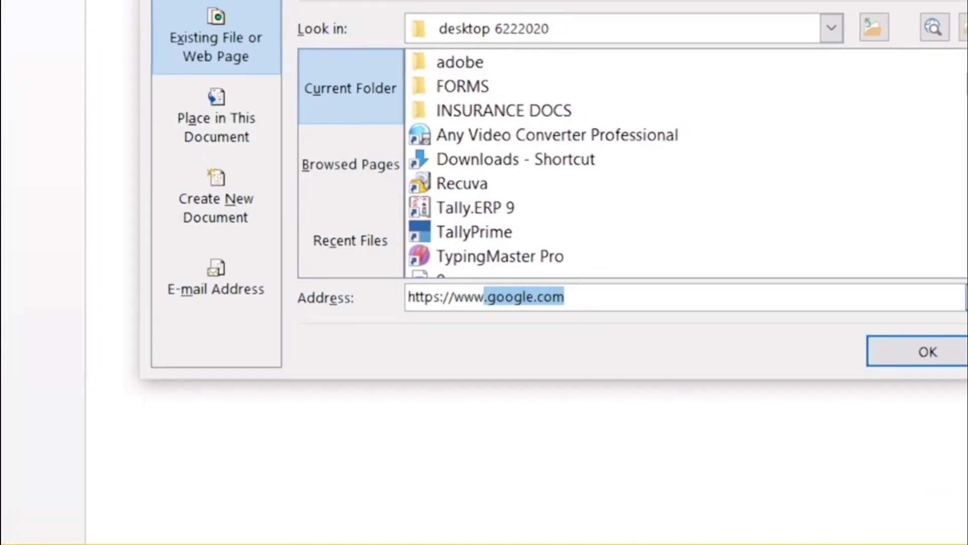
type(".google")
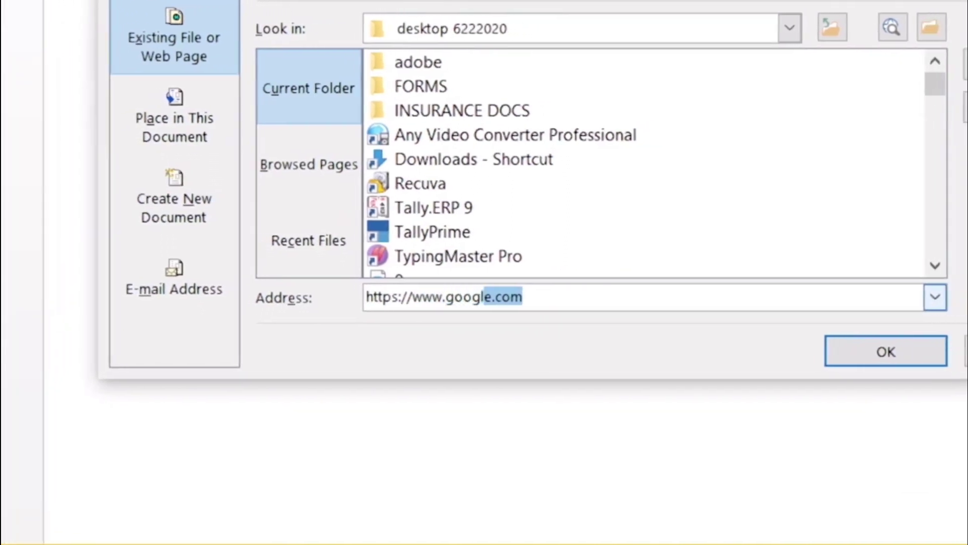
type(".com")
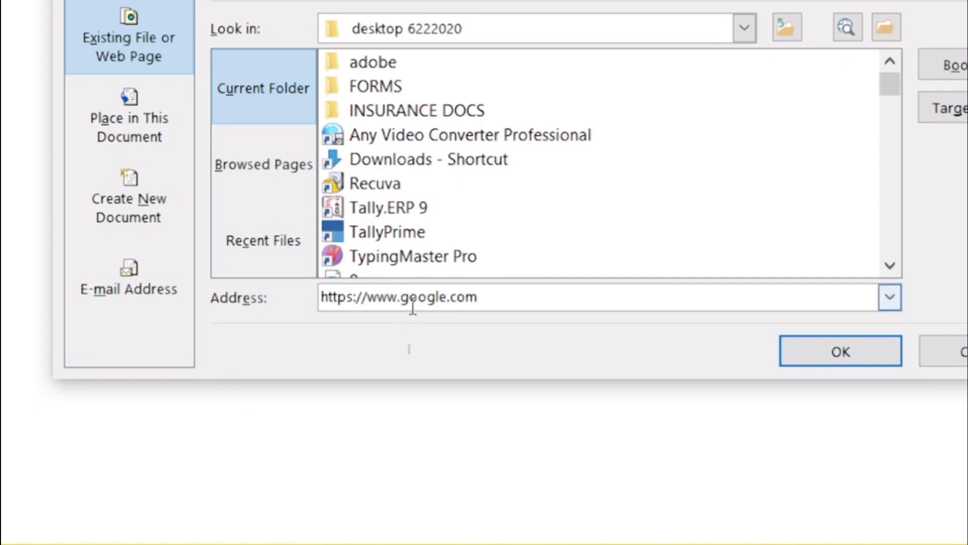
left_click(819, 361)
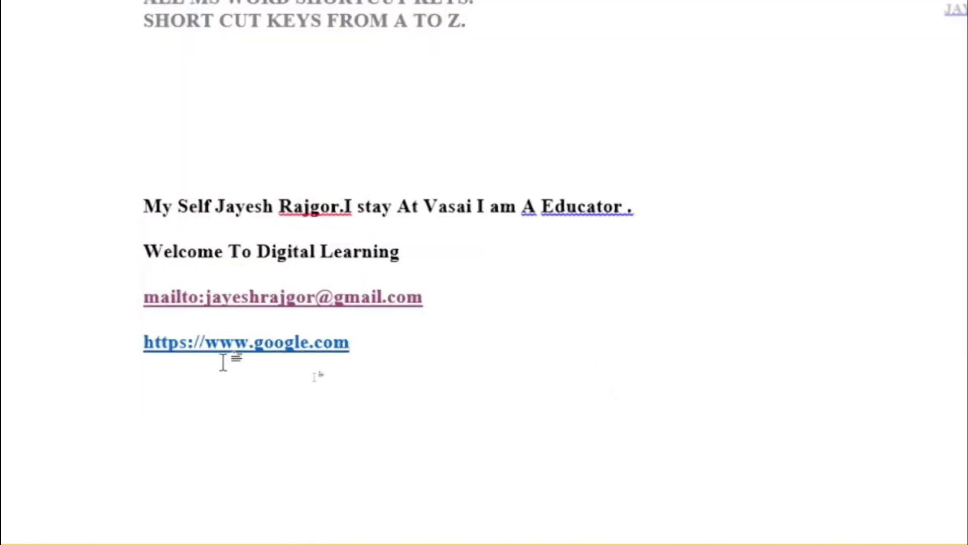
left_click(249, 349, "ctrl")
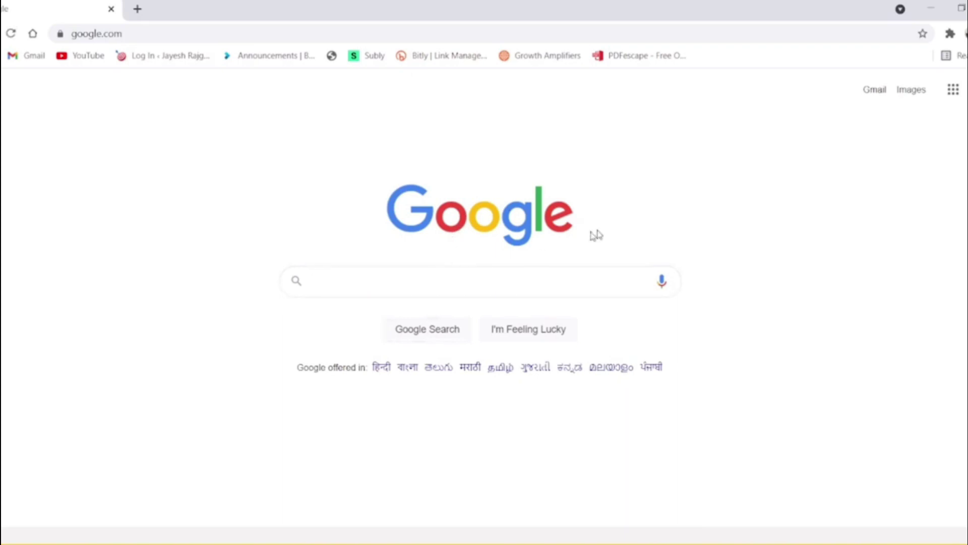
left_click(932, 11)
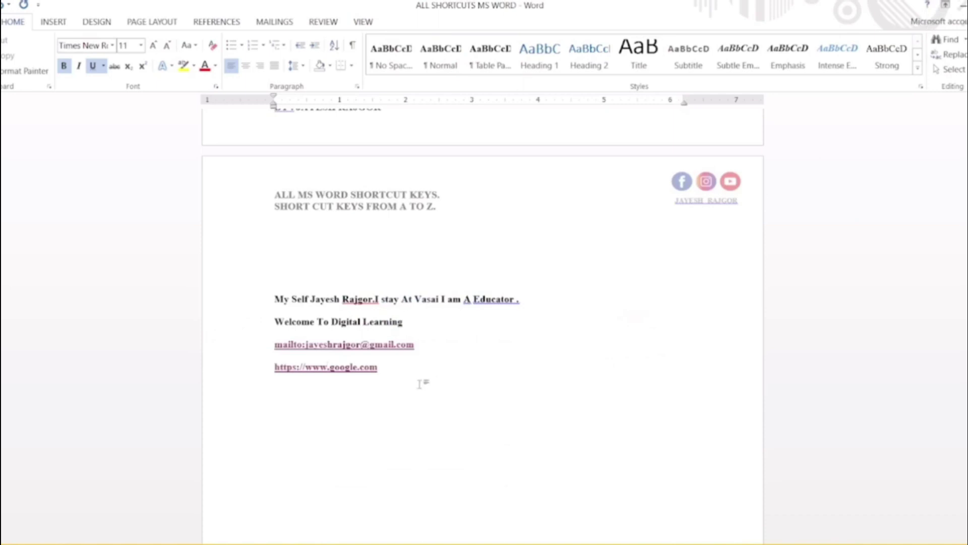
scroll(419, 384, "up", 10)
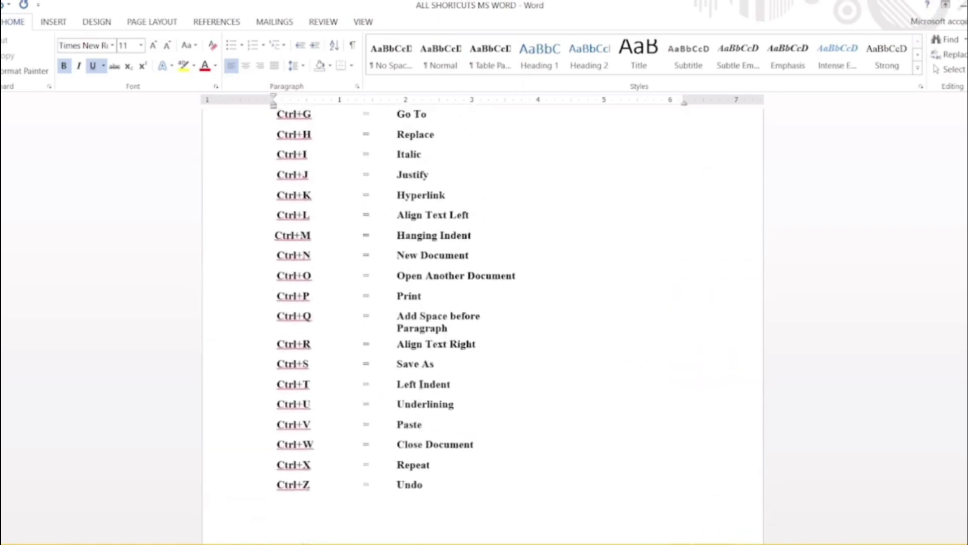
scroll(422, 385, "up", 3)
- Highlight the Ctrl+K Hyperlink row and the Ctrl+L Align Text Left row in turn, and clear the selection
left_click_drag(277, 258, 417, 268)
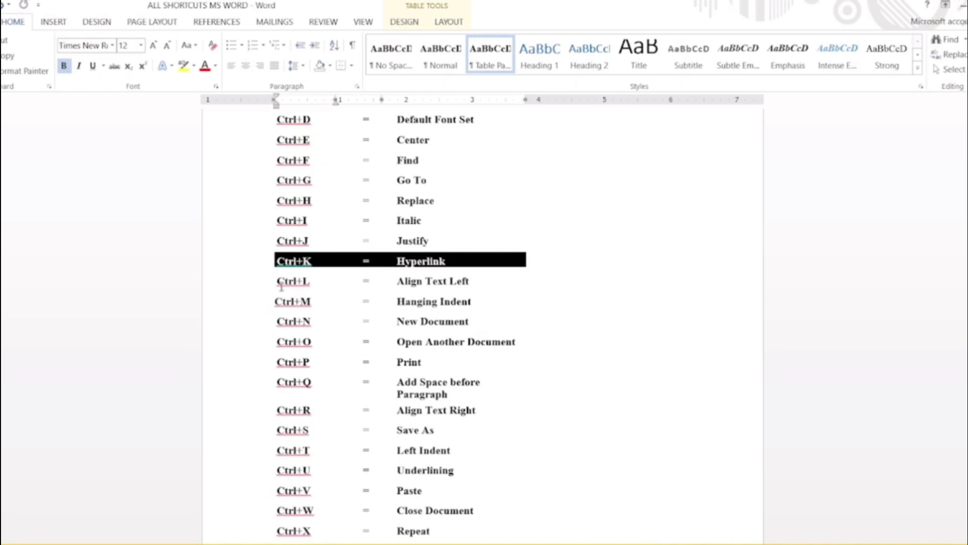
left_click_drag(277, 281, 399, 279)
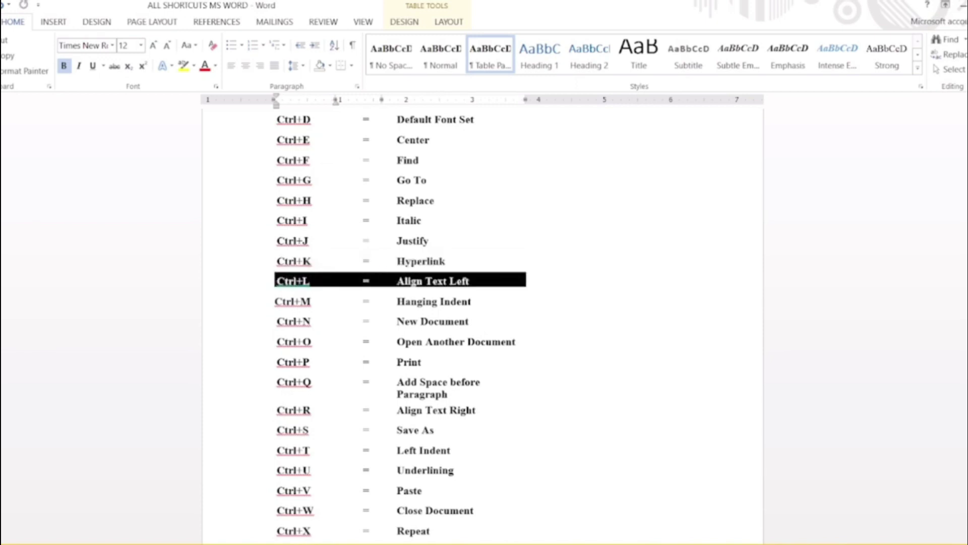
left_click(549, 324)
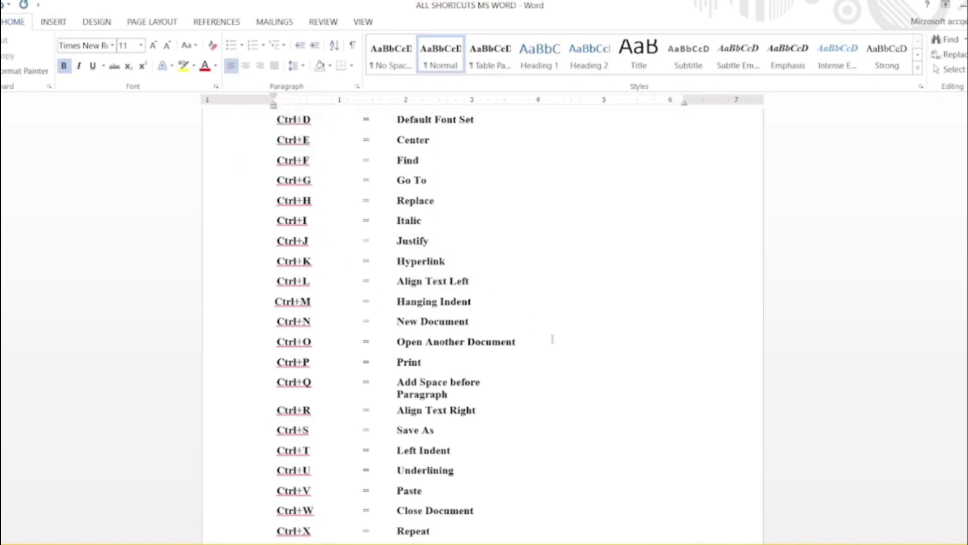
scroll(552, 339, "down", 1)
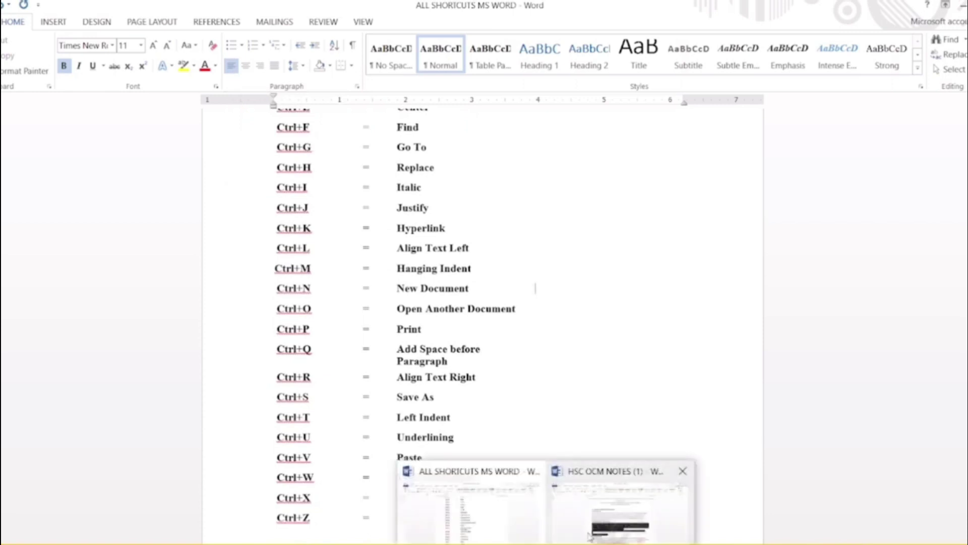
- In the HSC OCM NOTES (1) document, right-align the paragraph under Motion Study, change it to left alignment, and return to the shortcut document
left_click(591, 536)
triple_click(561, 386)
left_click_drag(261, 232, 388, 288)
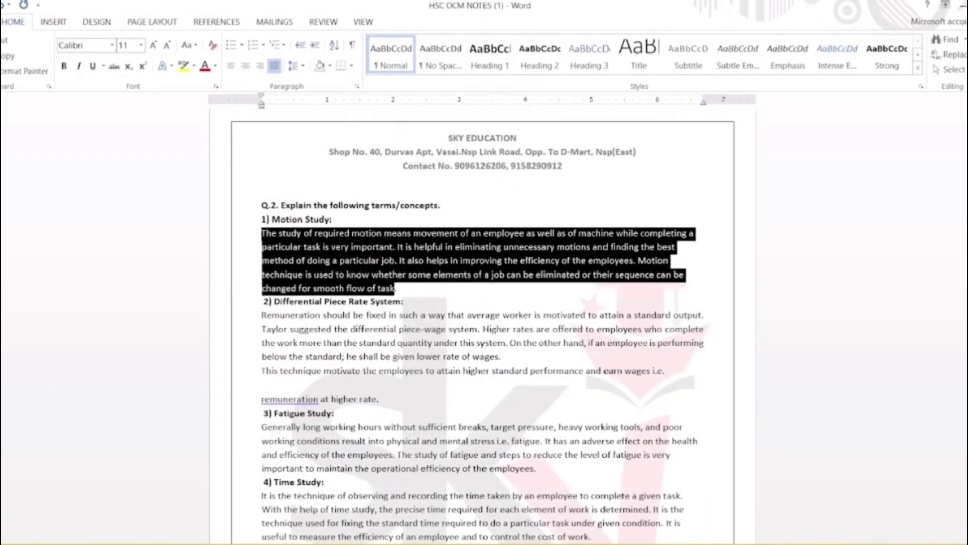
left_click(260, 65)
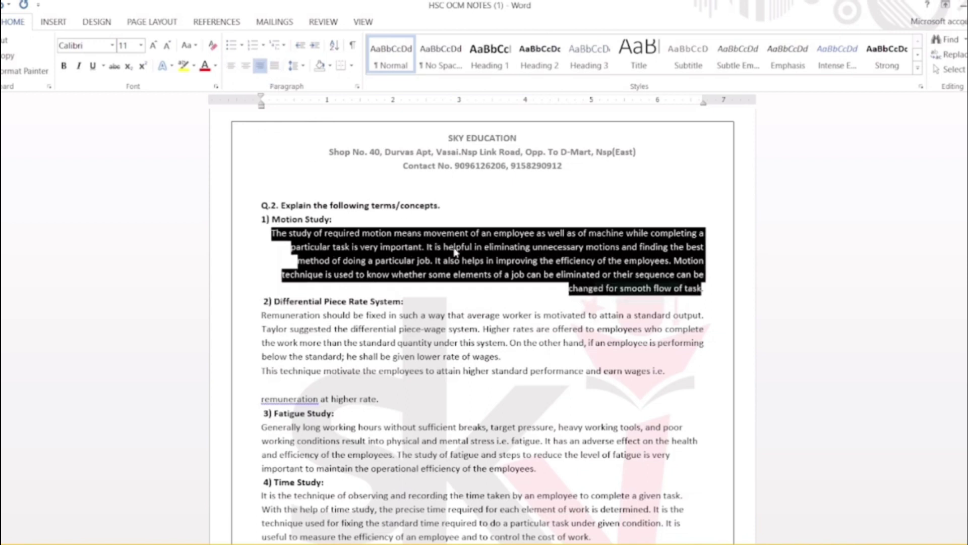
key("ctrl+l")
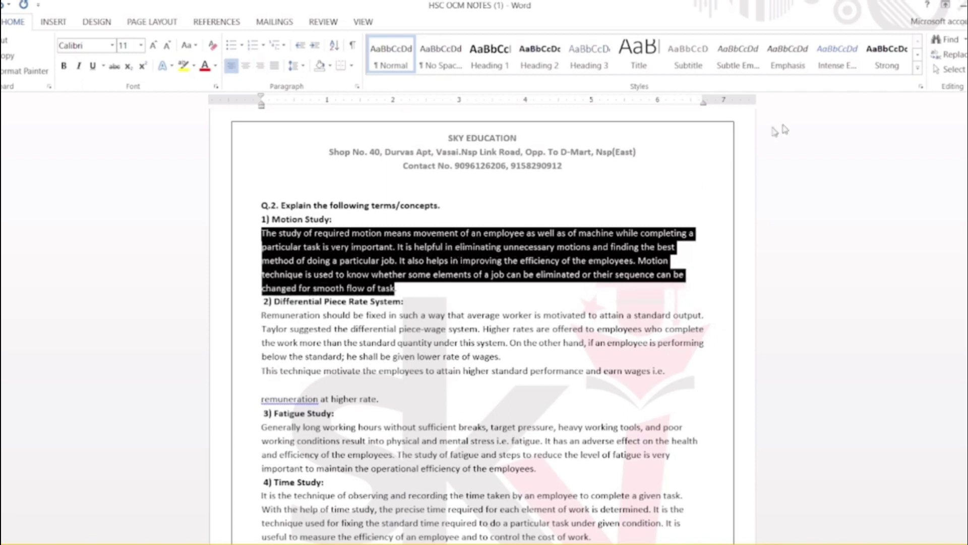
left_click(961, 6)
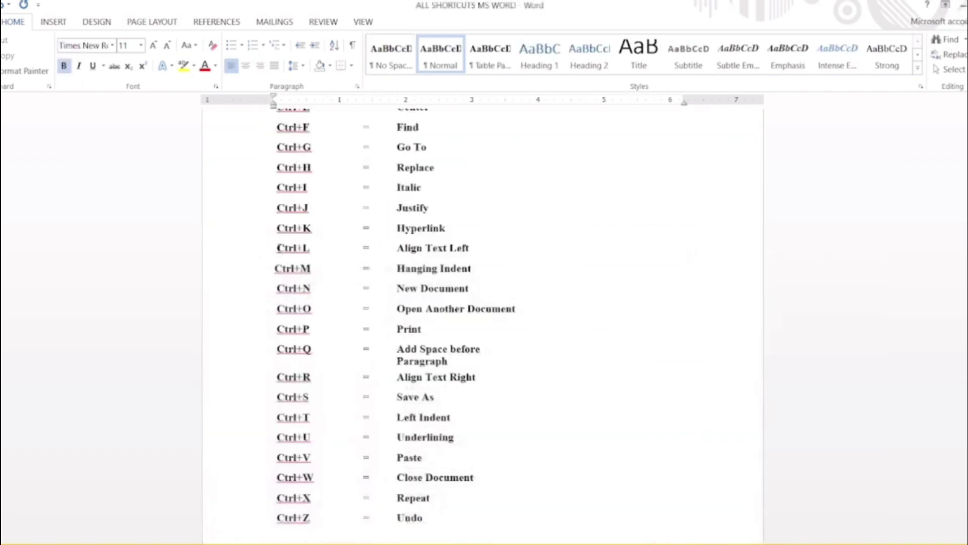
- Highlight the Ctrl+L Align Text Left row and the Ctrl+M Hanging Indent row of the table in turn
left_click_drag(277, 247, 458, 253)
left_click(483, 269)
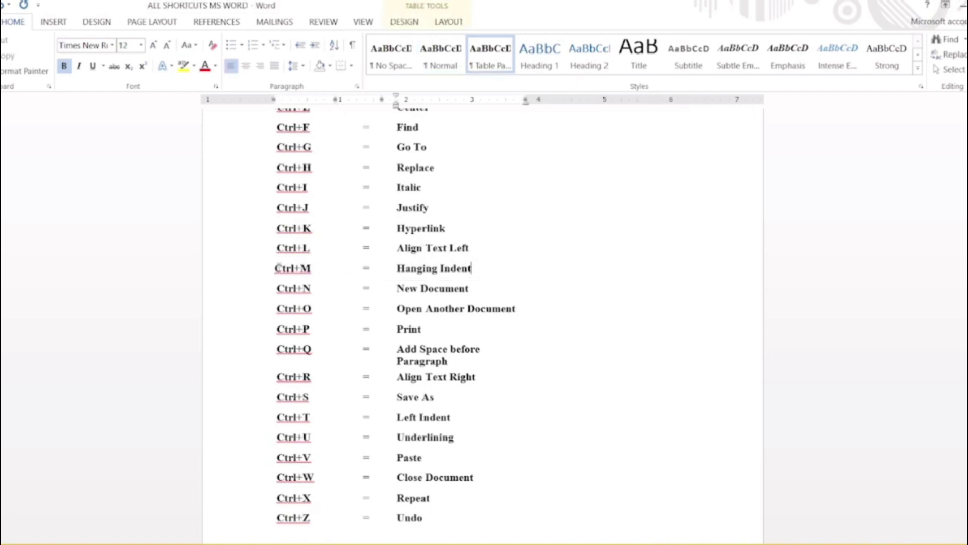
left_click_drag(277, 267, 426, 277)
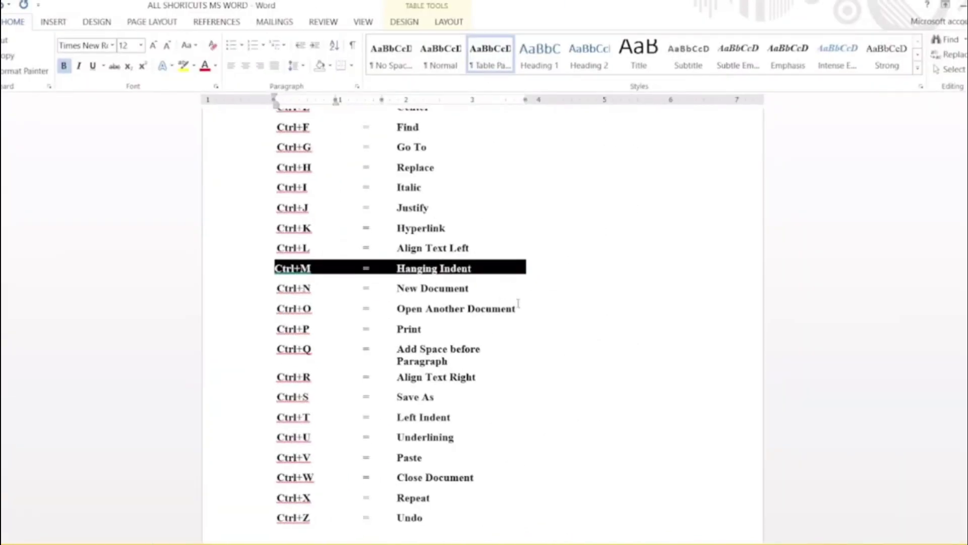
- Try a one-level indent on the introductory paragraph beginning "My Self" on the page after the table, and remove it
scroll(513, 288, "down", 6)
scroll(518, 304, "down", 4)
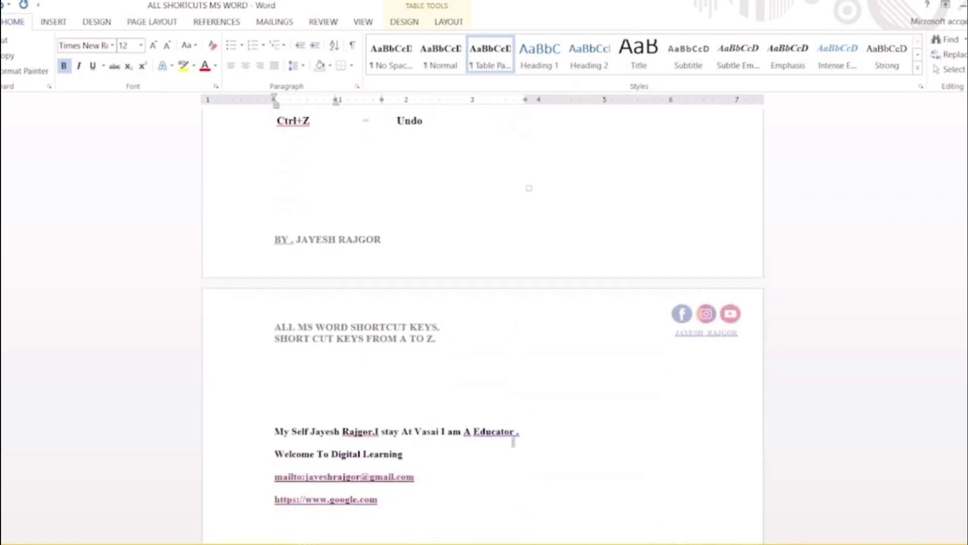
scroll(512, 435, "down", 2)
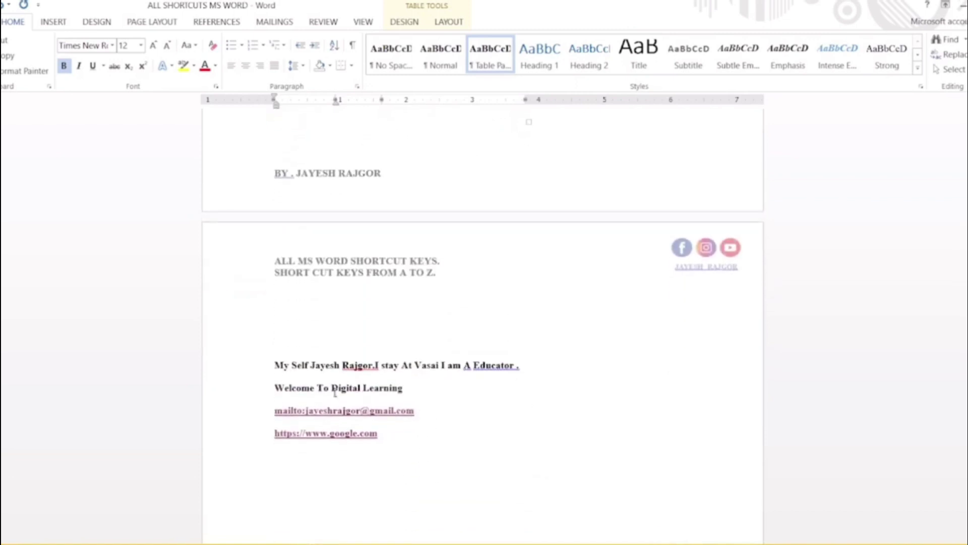
left_click(275, 365)
left_click(276, 386)
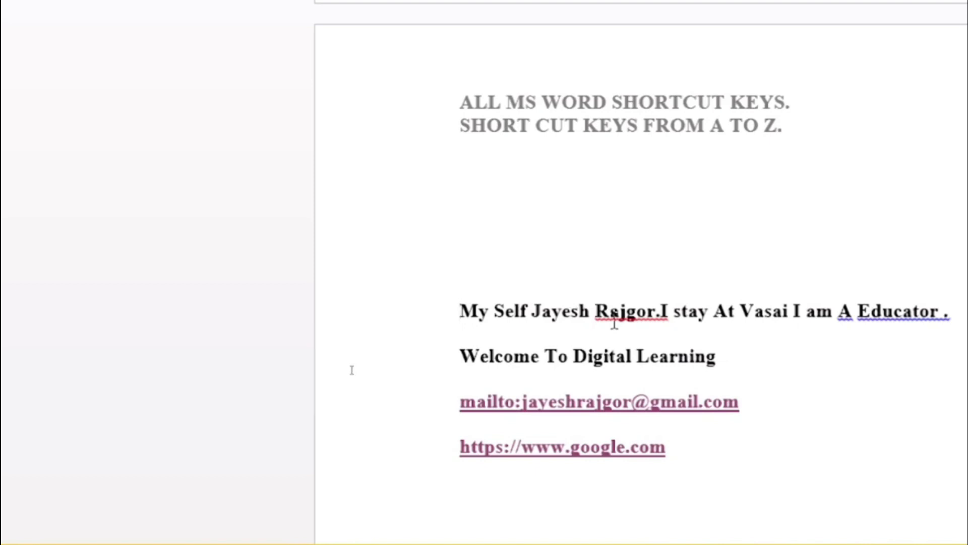
key("Tab")
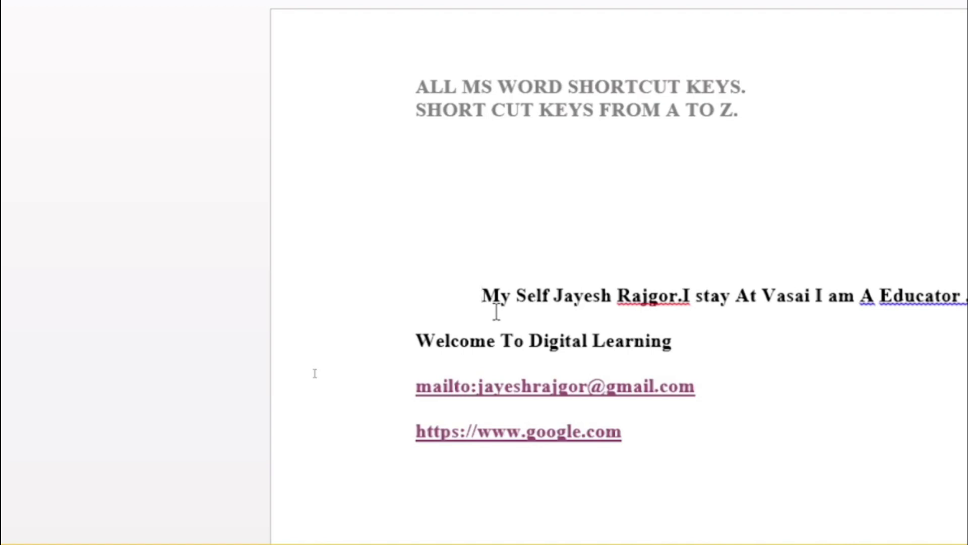
key("ctrl+shift+m")
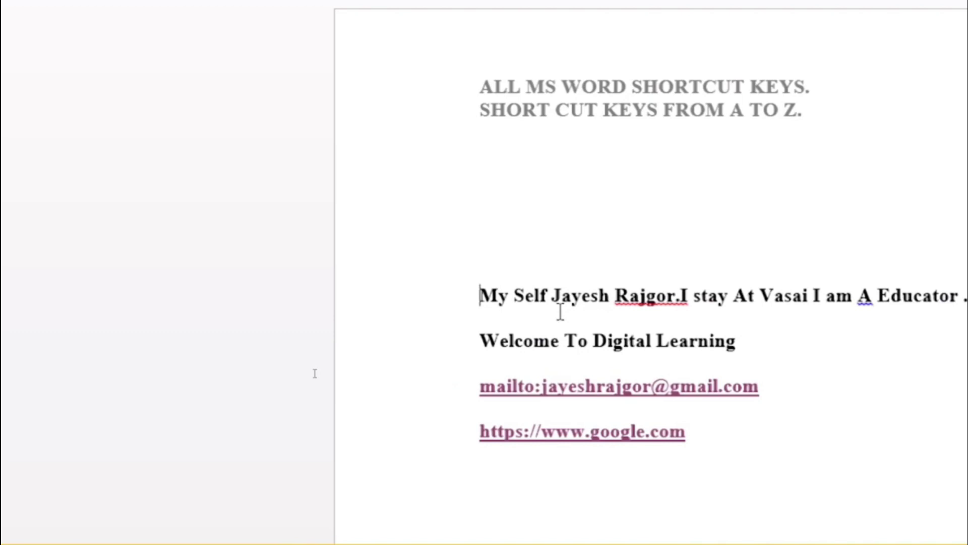
- Give the introductory "My Self" paragraph a 0.5-inch left indent, undoing and reapplying it once
key("ctrl+m")
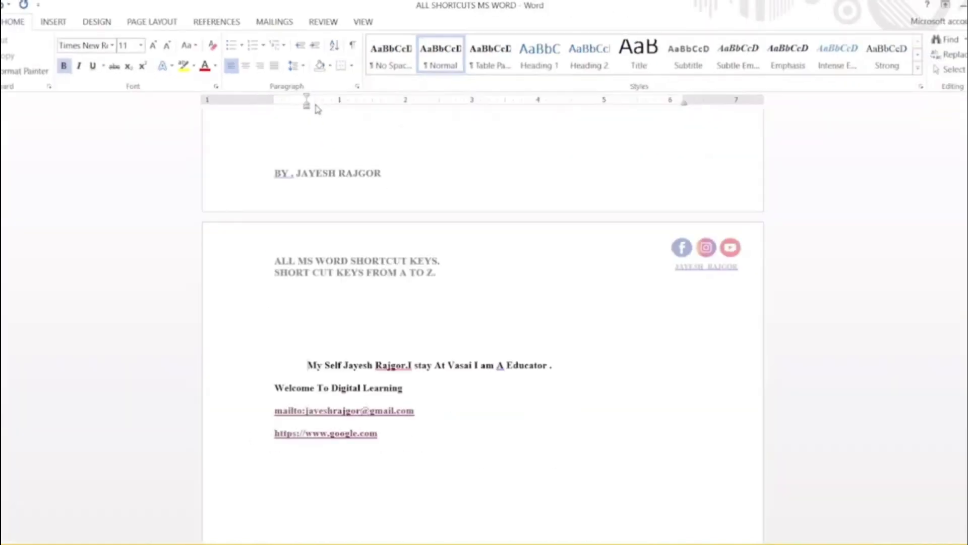
key("ctrl+z")
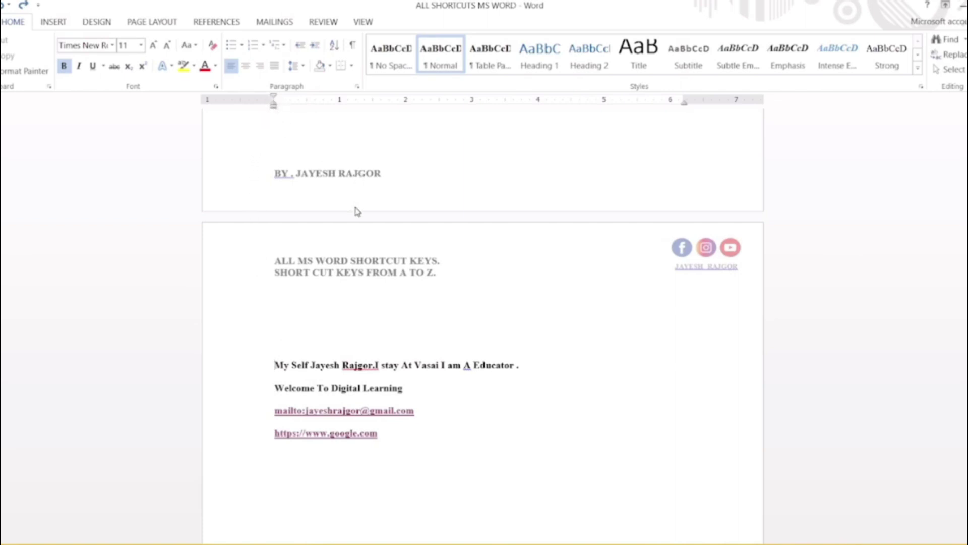
key("Tab")
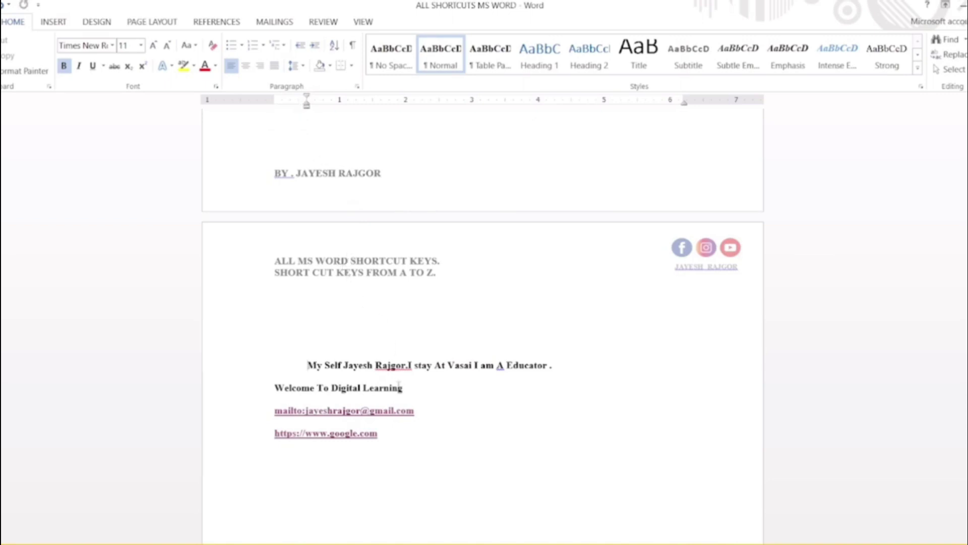
- Highlight the Ctrl+N entry in the shortcut table, create a new blank document, and close it
scroll(398, 384, "up", 7)
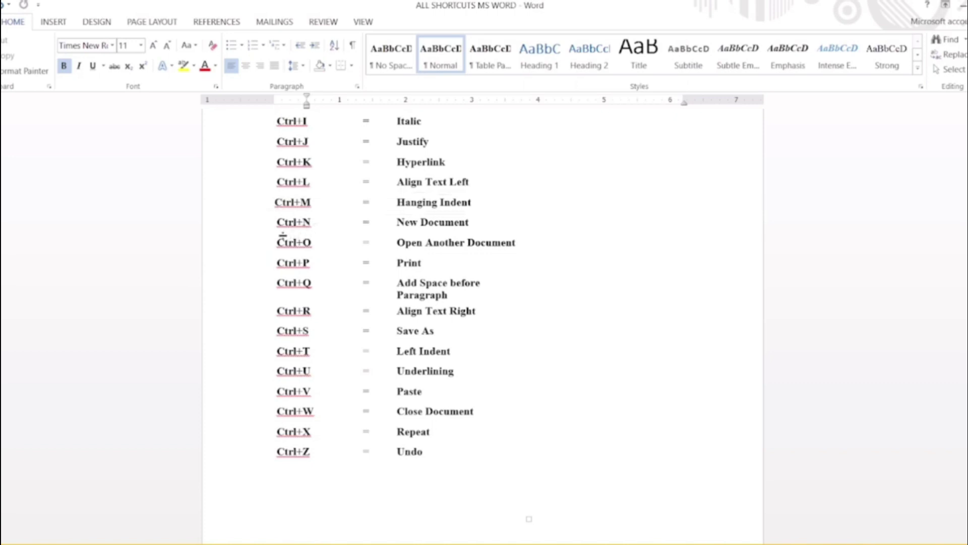
left_click_drag(277, 222, 312, 226)
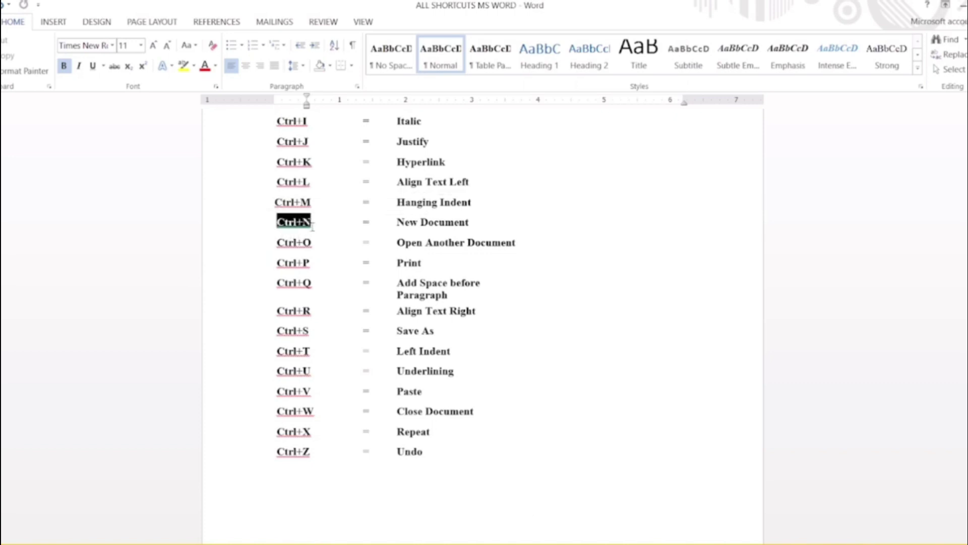
left_click(555, 298)
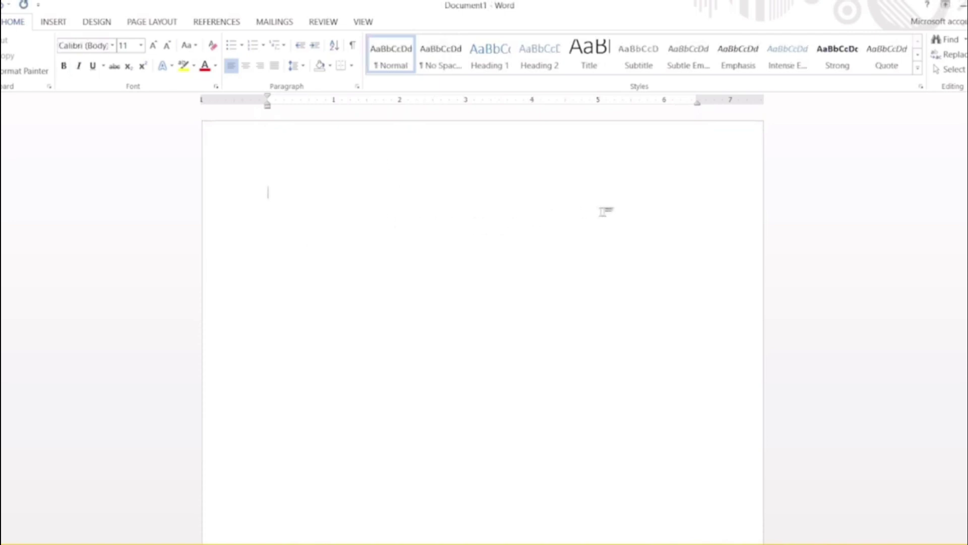
key("ctrl+w")
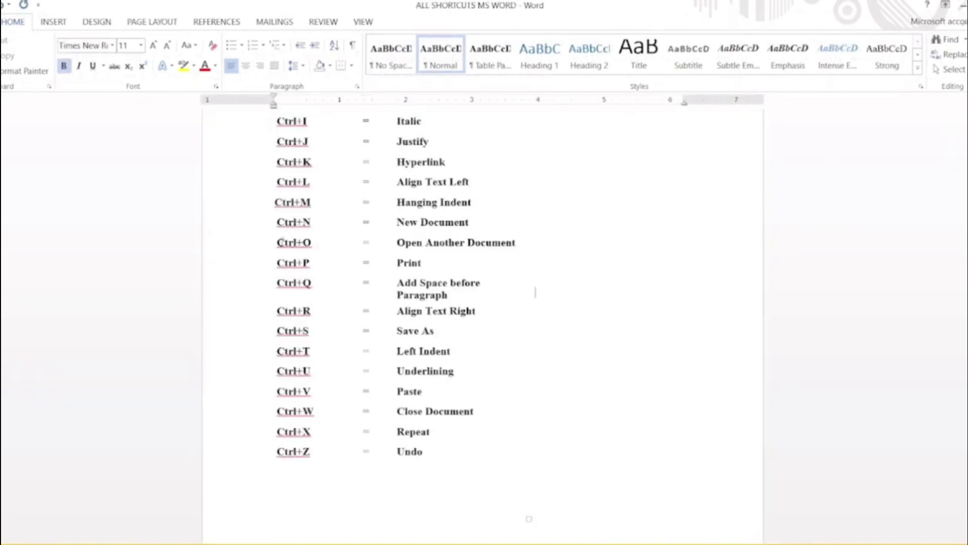
- Highlight the Ctrl+O entry in the Open Another Document row of the shortcut table
left_click_drag(277, 242, 311, 242)
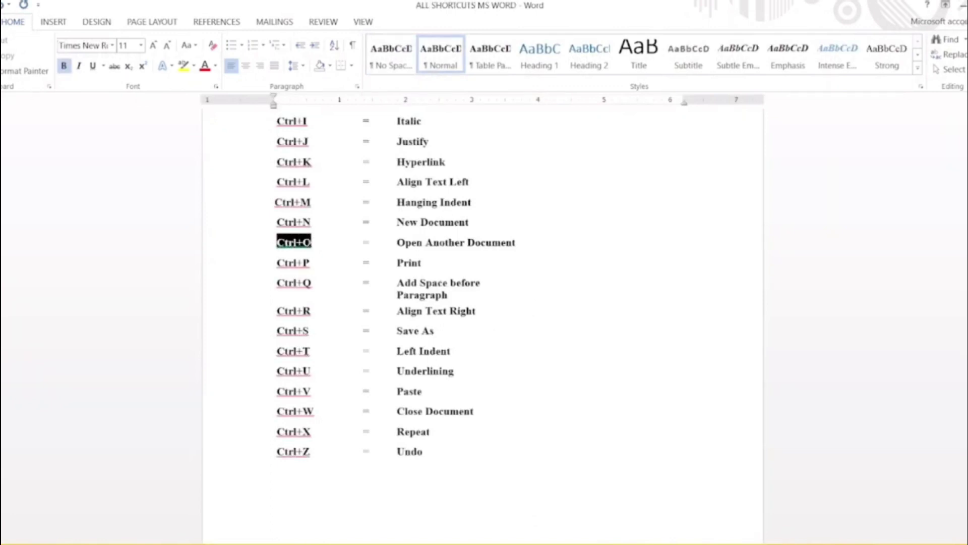
left_click(312, 242)
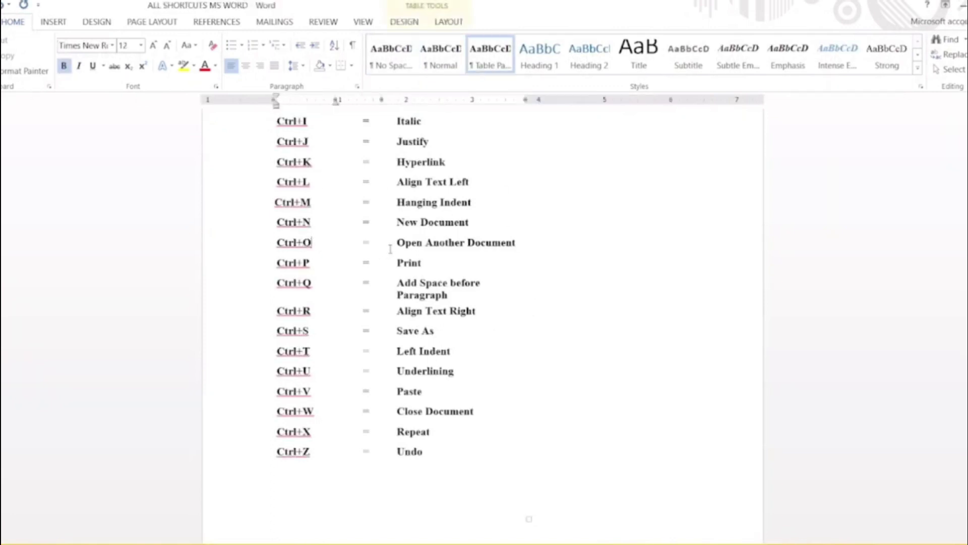
left_click(570, 289)
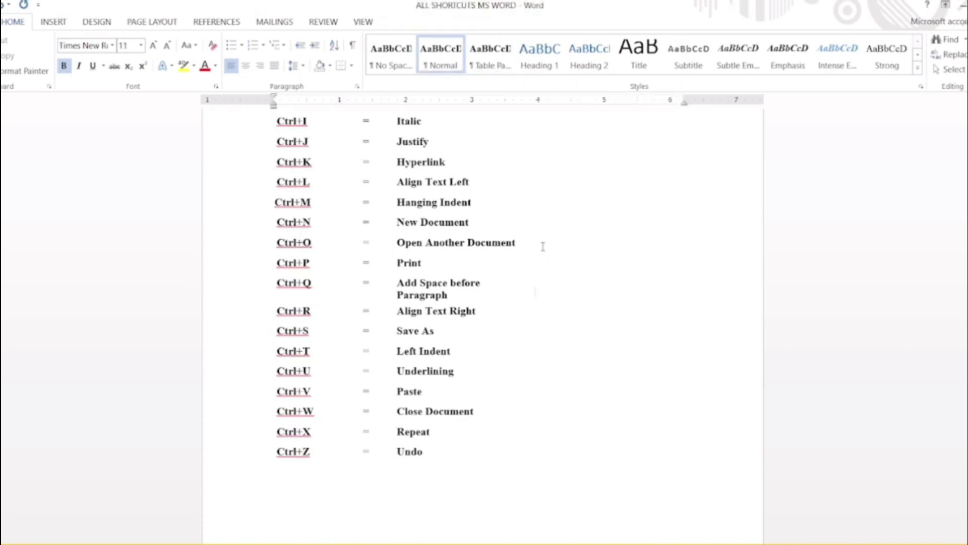
left_click(527, 243)
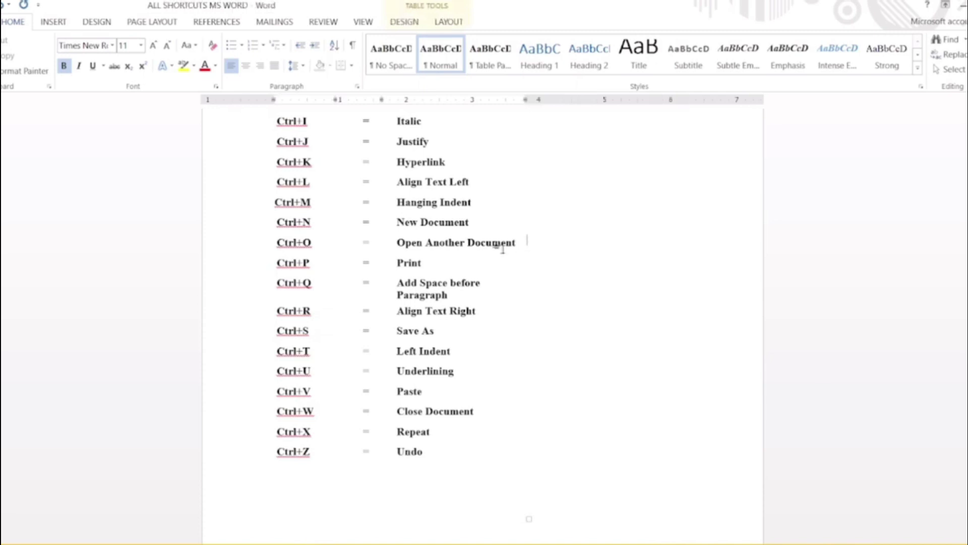
left_click_drag(277, 243, 309, 250)
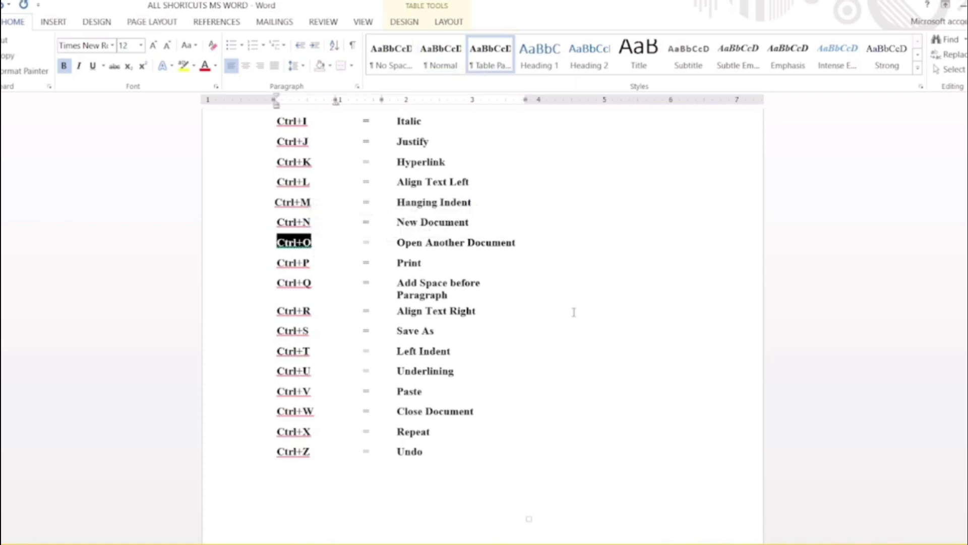
- Open the 11th i.t document from the desktop 6222020 folder on the computer, and close it again
key("ctrl+o")
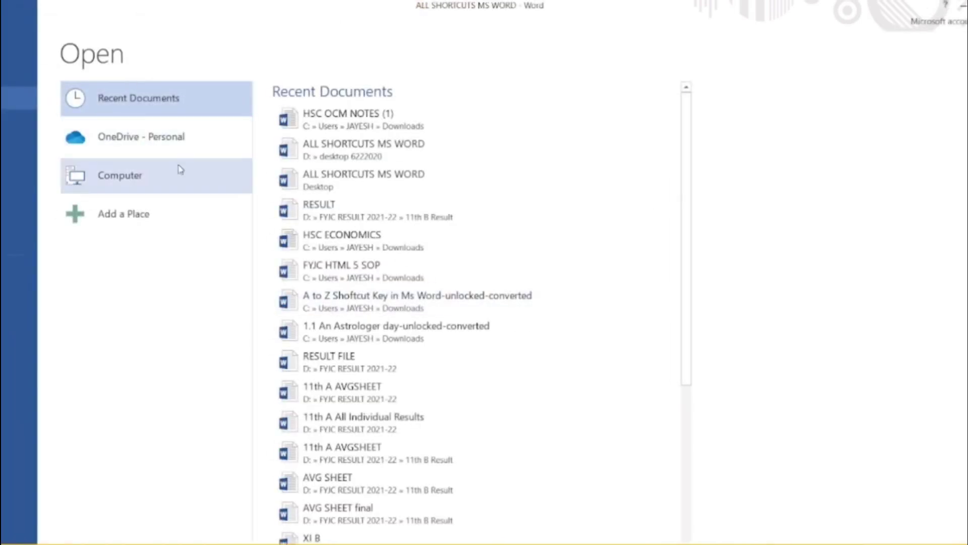
left_click(91, 188)
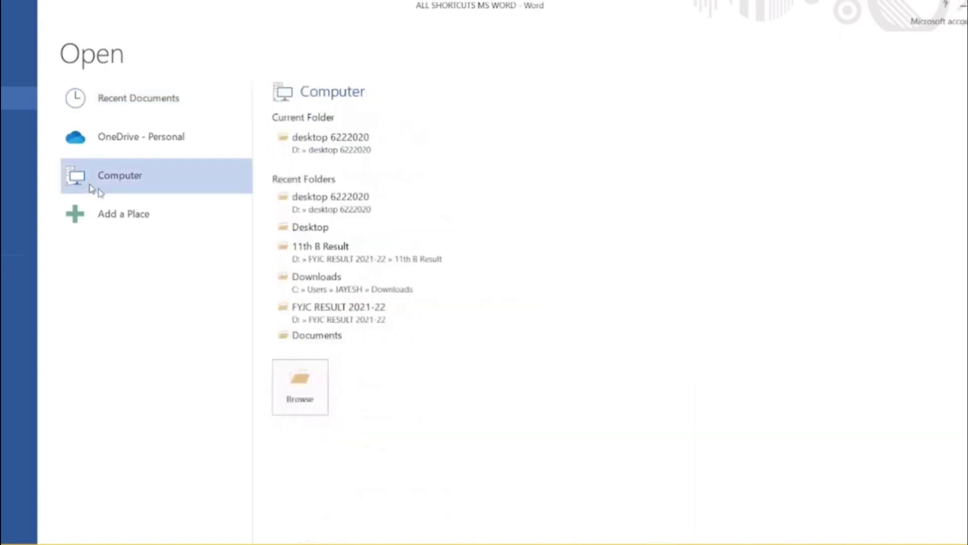
left_click(305, 401)
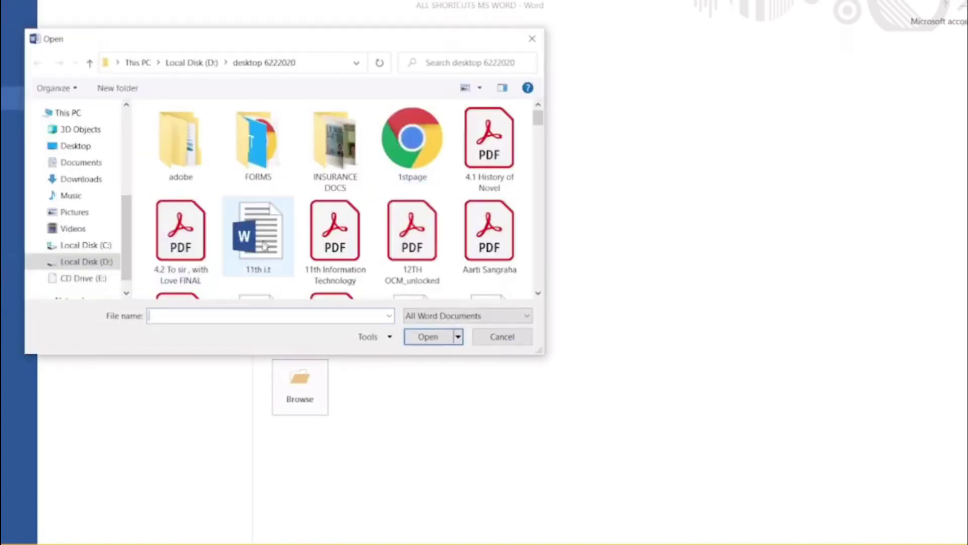
left_click(263, 246)
left_click(427, 337)
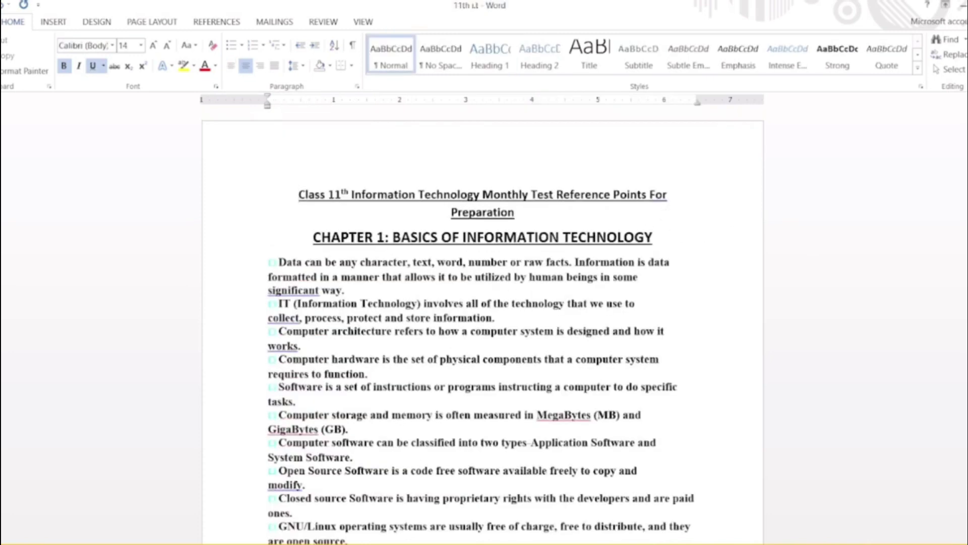
key("ctrl+w")
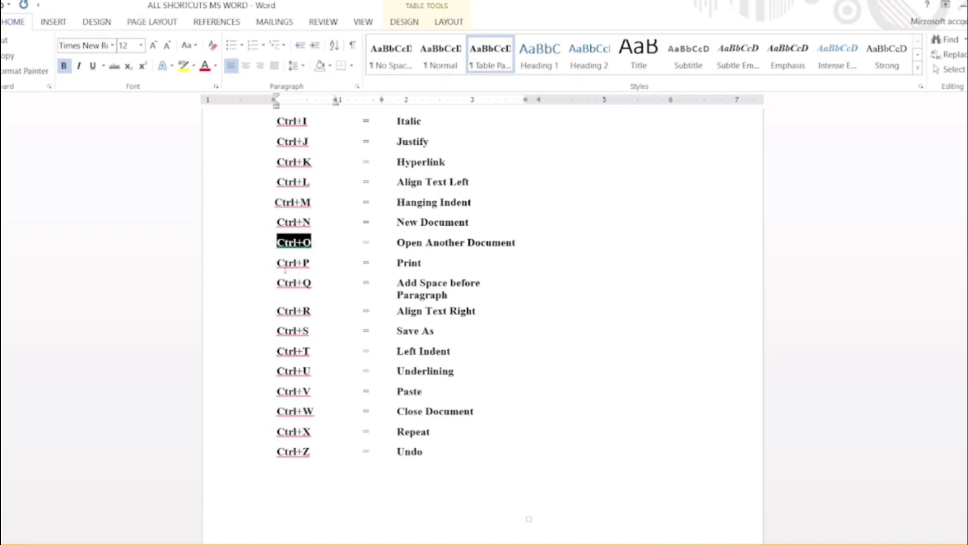
- Highlight the Ctrl+P entry of the shortcut table and place the cursor in its Print description
left_click_drag(277, 263, 393, 260)
left_click(494, 288)
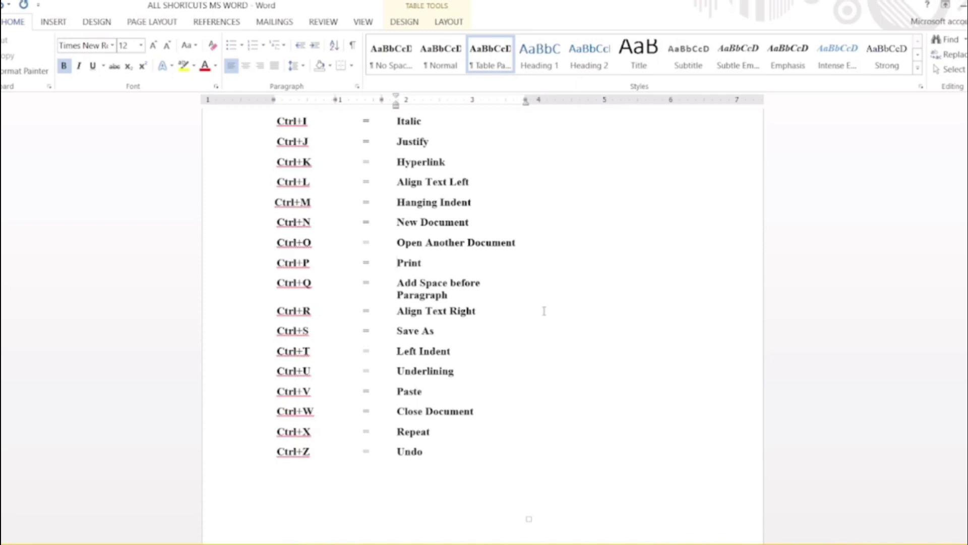
left_click(502, 272)
- View the print settings and page preview of the shortcut document, and return to the table without printing
key("ctrl+p")
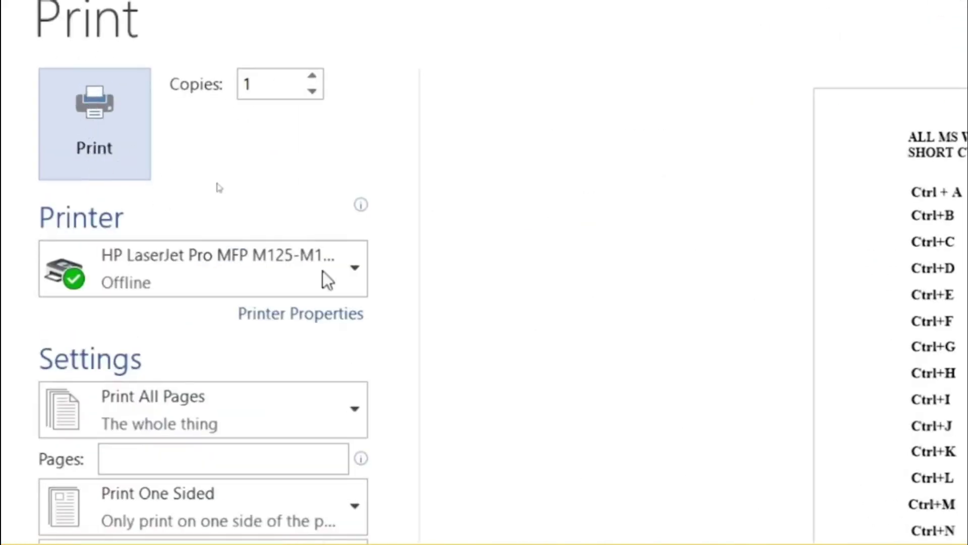
mouse_move(365, 286)
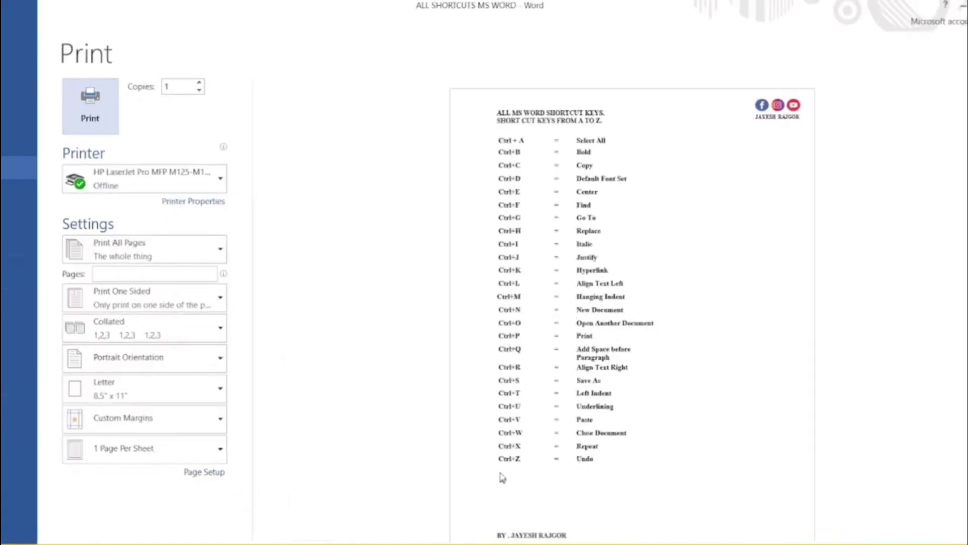
left_click(9, 29)
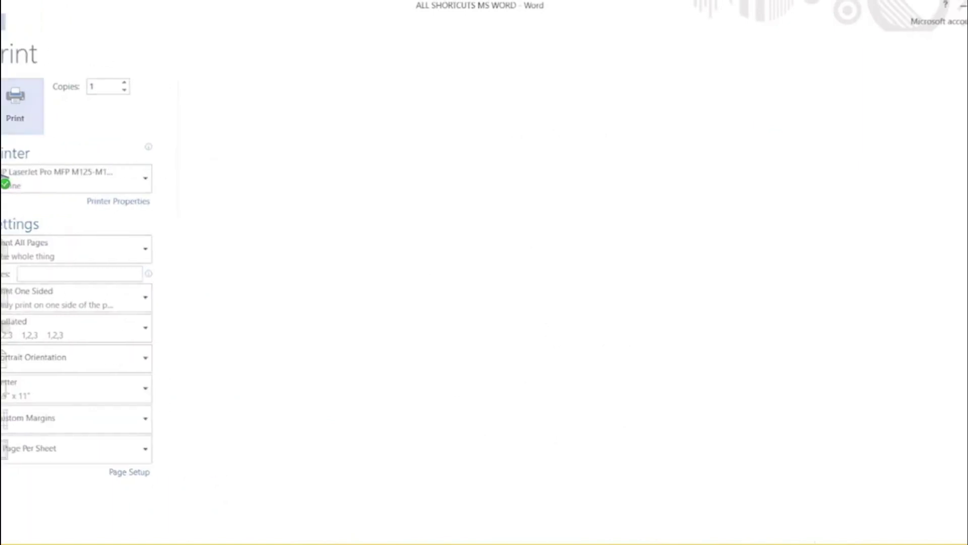
scroll(525, 350, "up", 2)
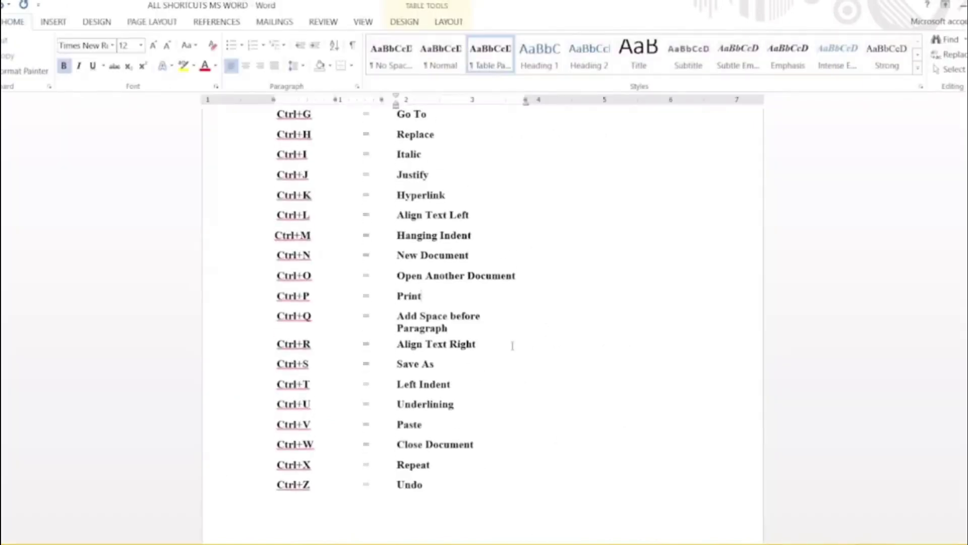
scroll(512, 346, "up", 1)
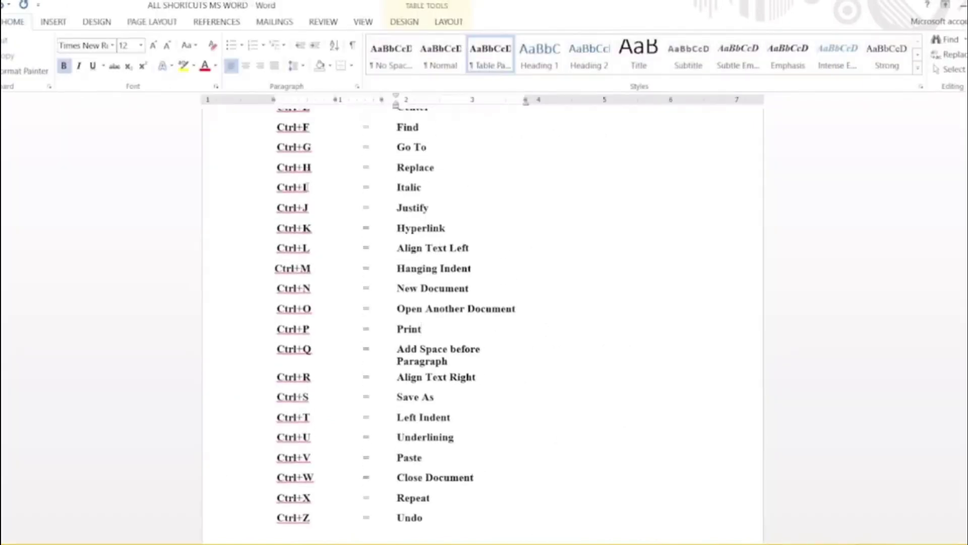